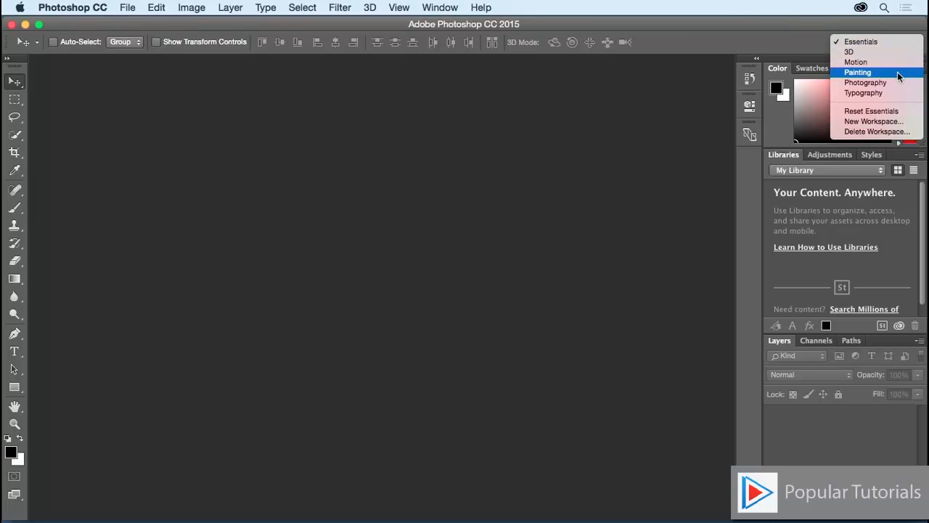
Step: Preview the Painting and Typography workspaces, and return to the Essentials workspace
click(899, 75)
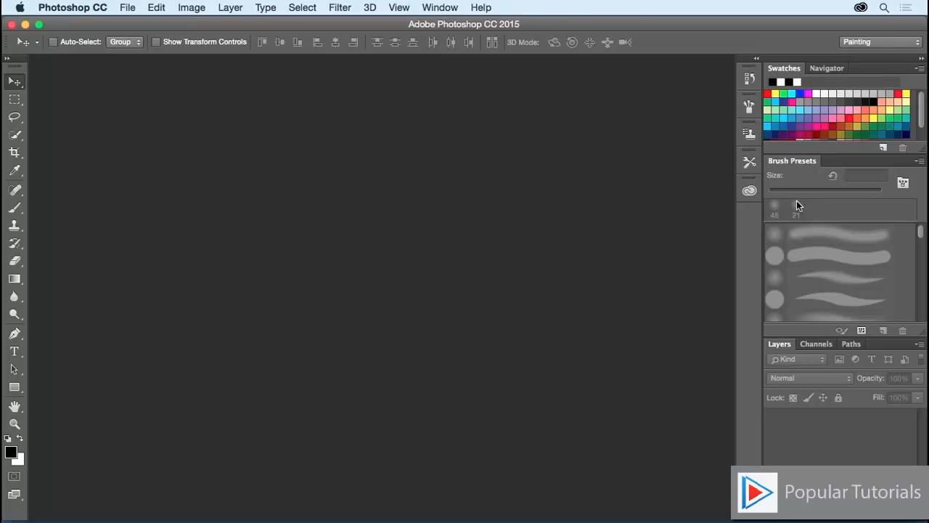
click(881, 45)
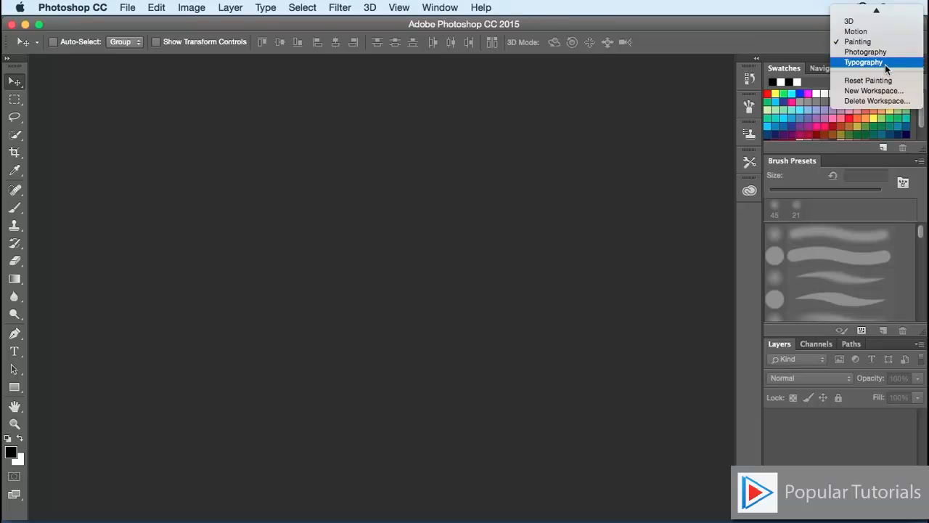
click(889, 64)
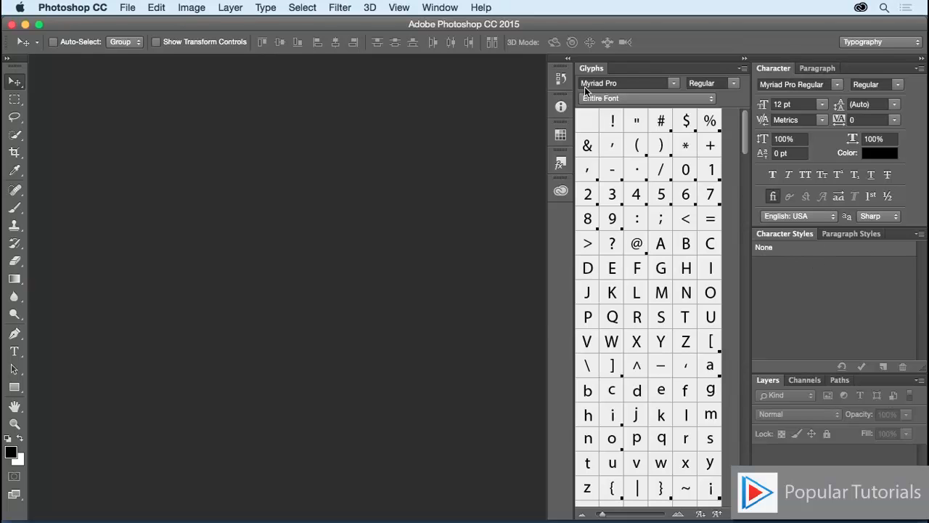
click(873, 42)
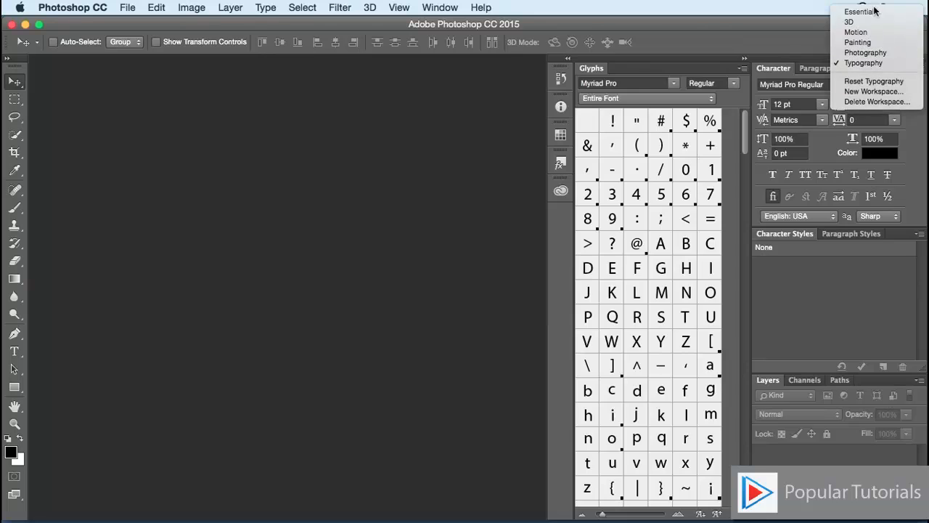
click(875, 11)
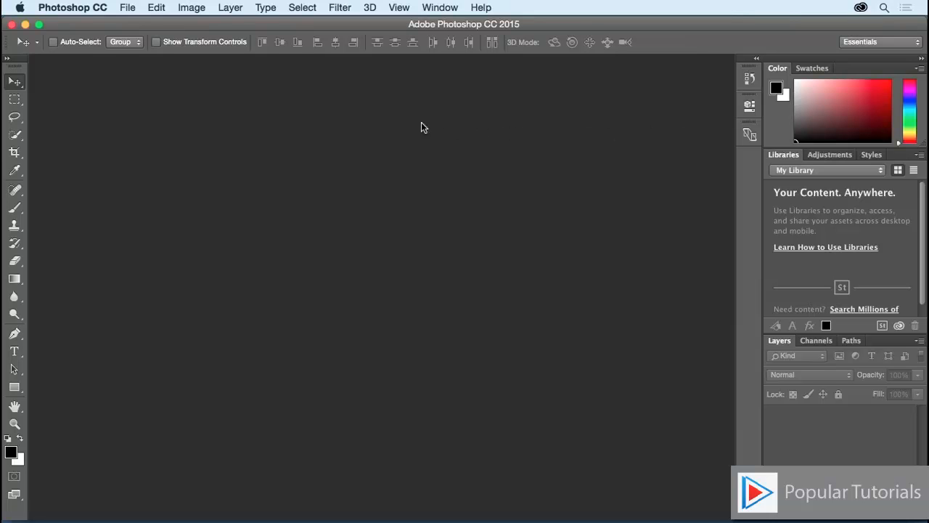
Step: Dock the Layers panel in a new column beside the Tools panel and group the History panel with it
click(125, 8)
click(163, 8)
drag(781, 344, 38, 245)
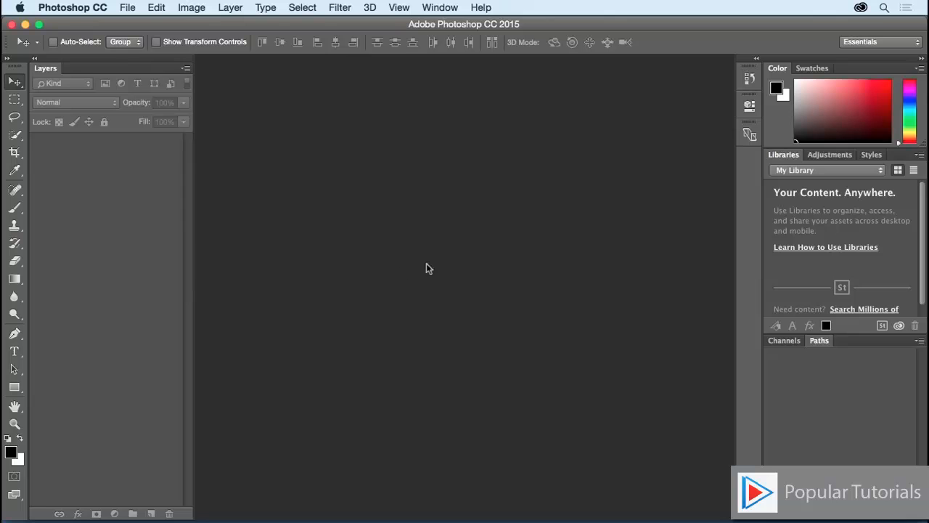
click(749, 80)
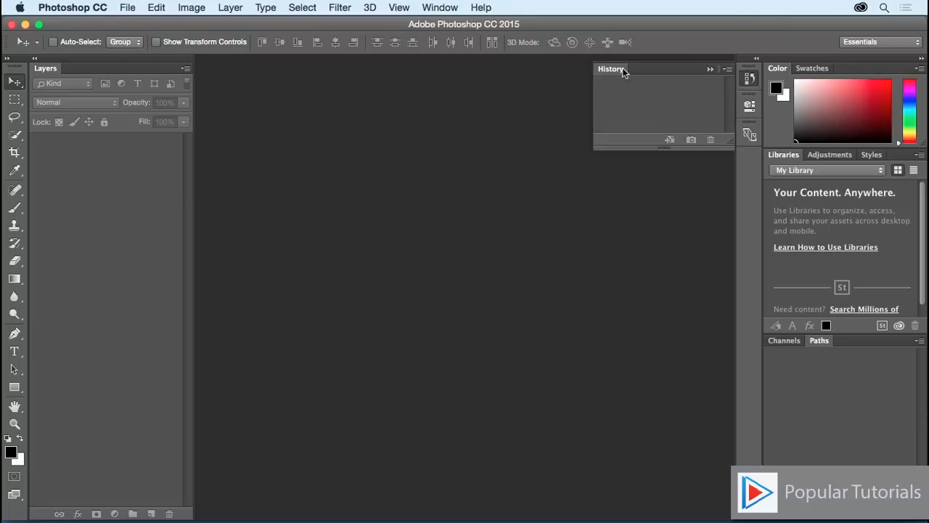
drag(619, 71, 140, 68)
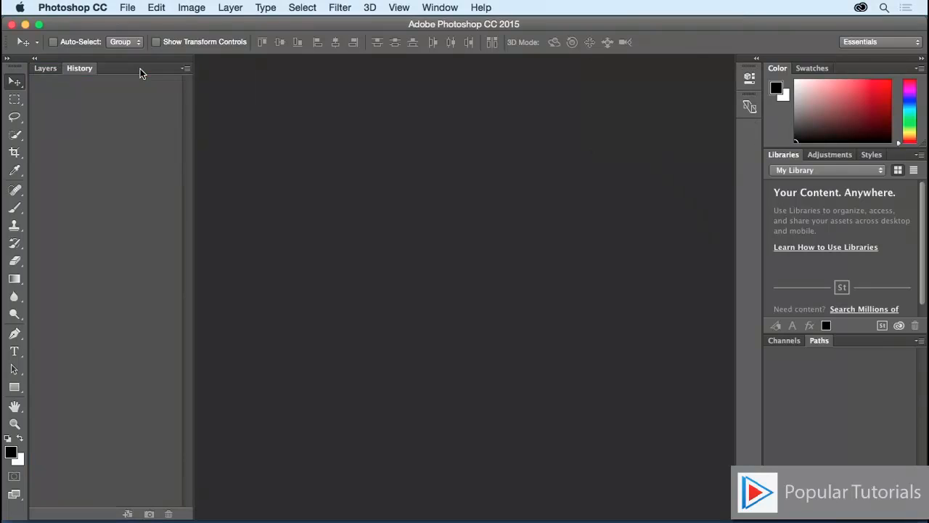
Step: Dock the Properties panel below the Layers and History group
click(748, 78)
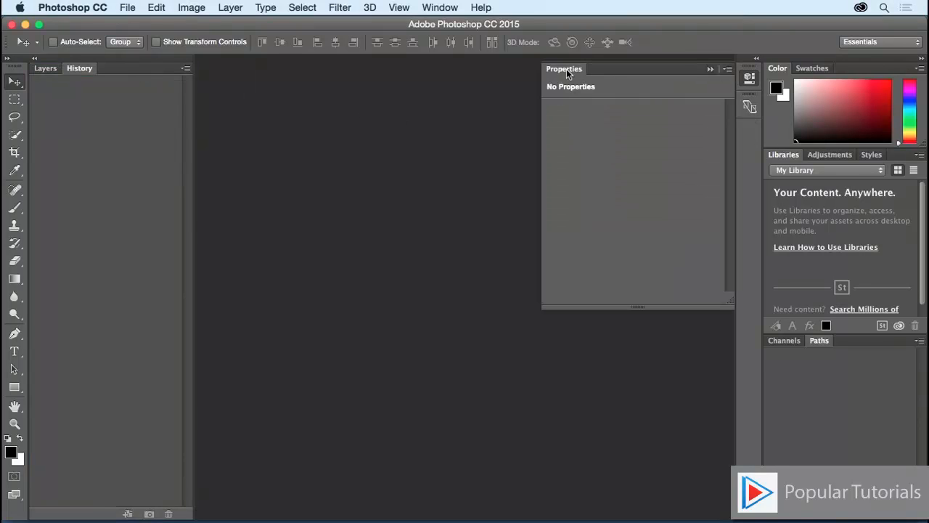
drag(563, 73, 58, 514)
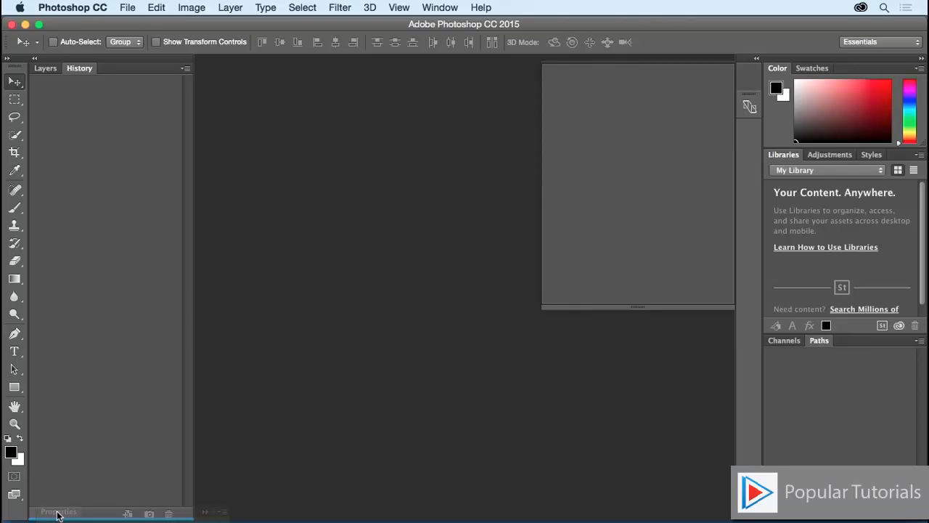
drag(58, 514, 58, 514)
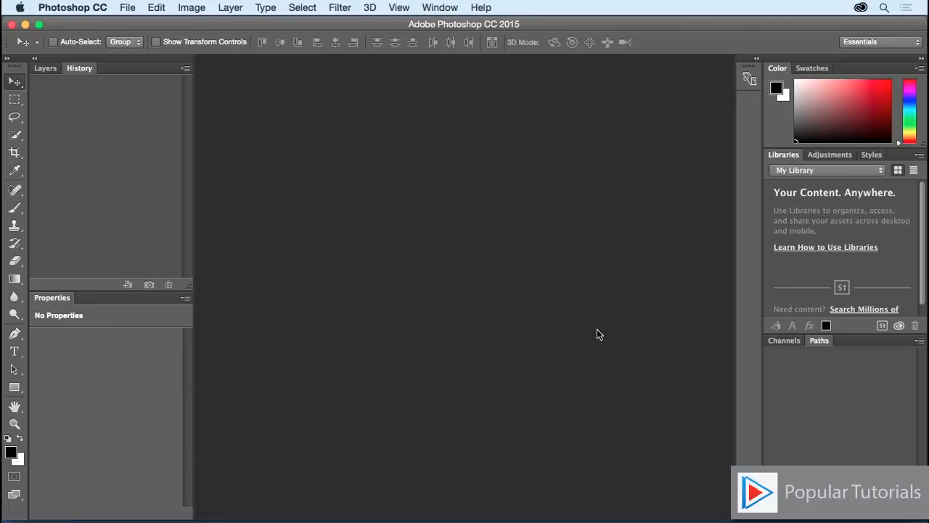
Step: Dock the Paths panel above the Layers and History group, and group the Channels panel with it
drag(820, 341, 84, 60)
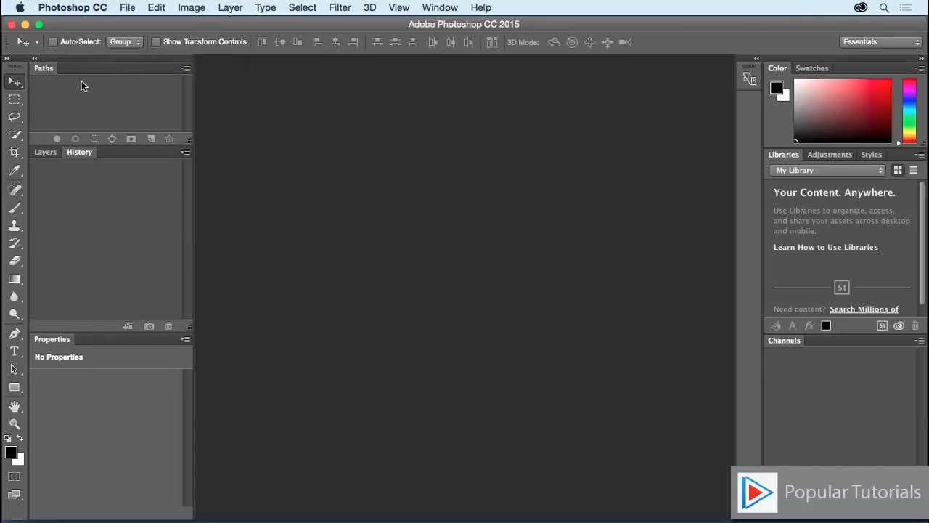
drag(784, 341, 44, 73)
click(42, 70)
click(77, 70)
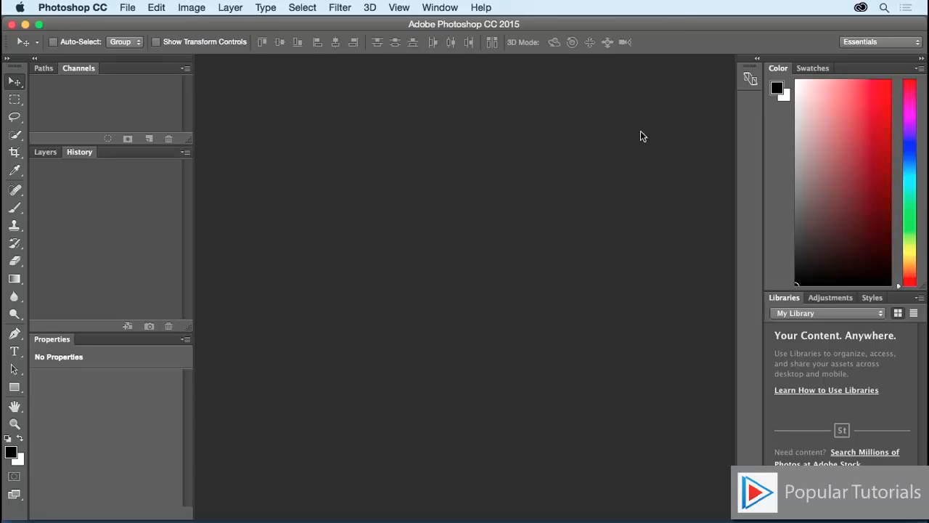
Step: Close the Color/Swatches and Libraries/Adjustments/Styles panel groups and the remaining collapsed panel group
right_click(847, 69)
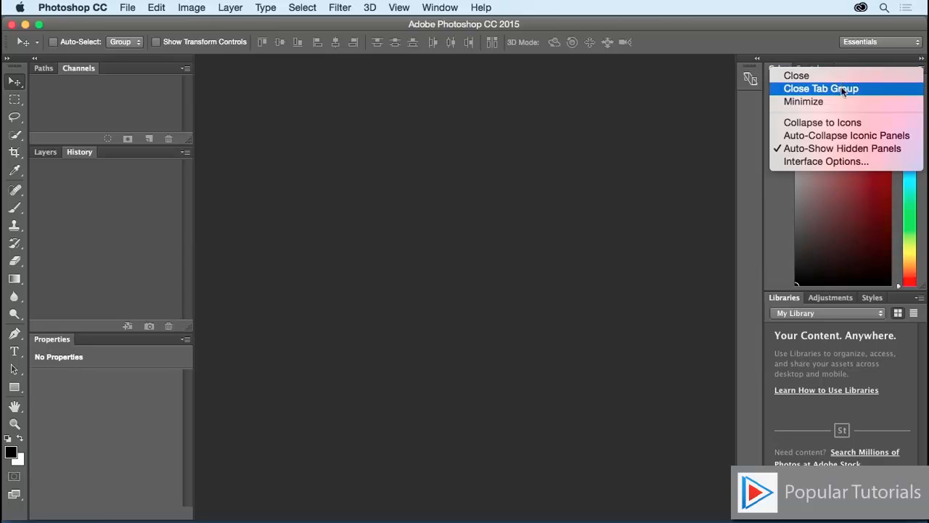
click(842, 89)
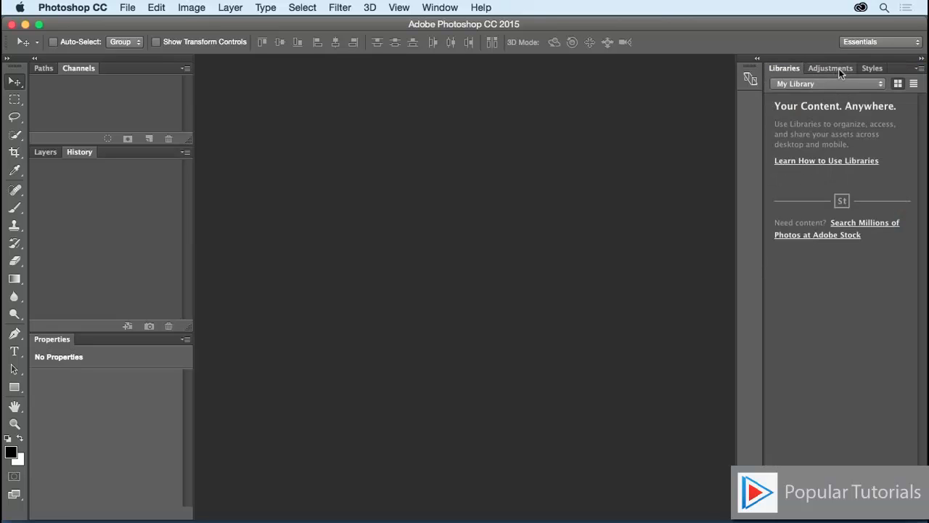
right_click(839, 69)
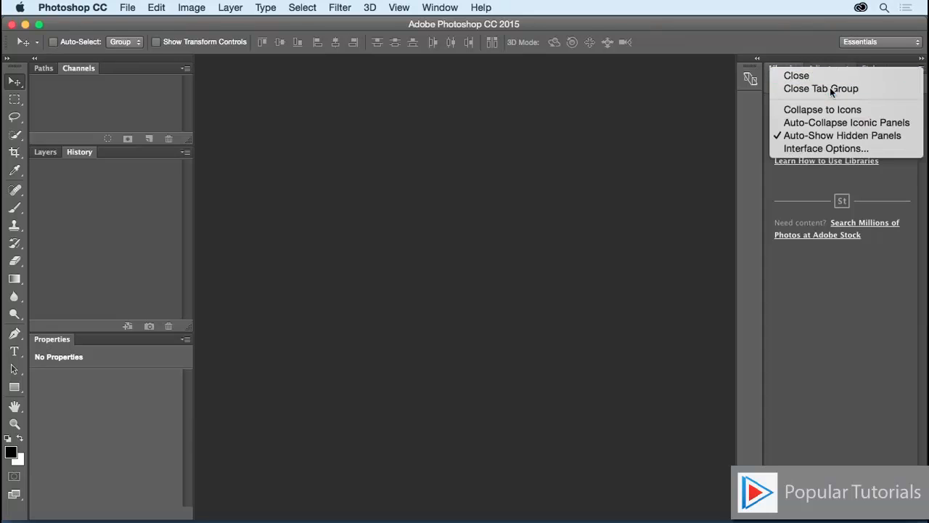
click(835, 89)
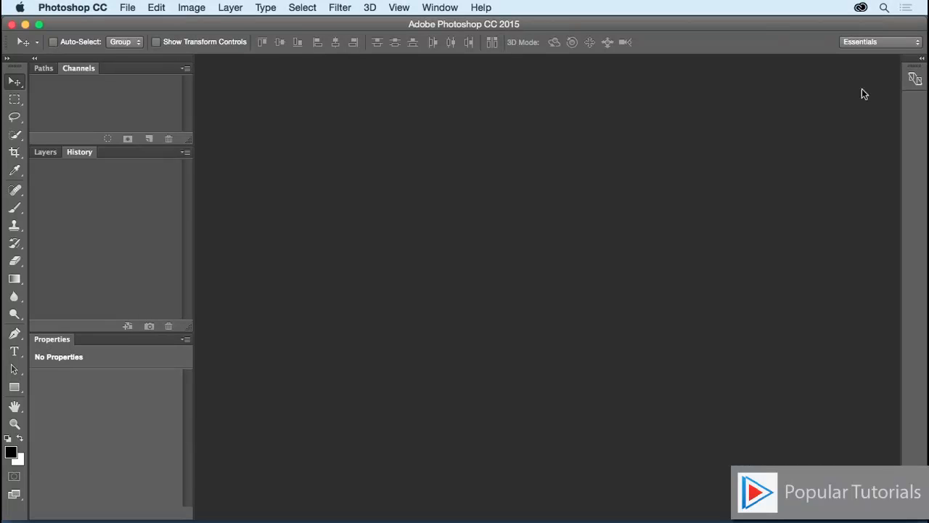
right_click(916, 81)
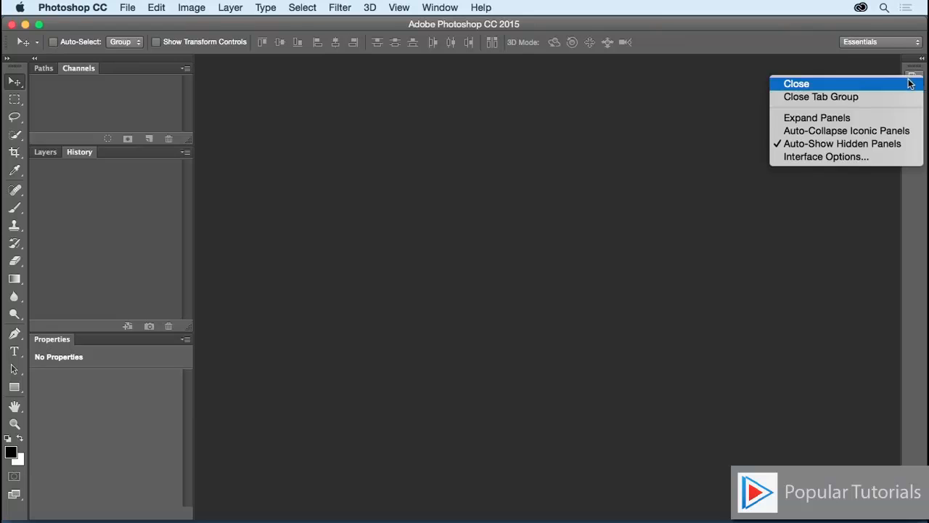
click(891, 98)
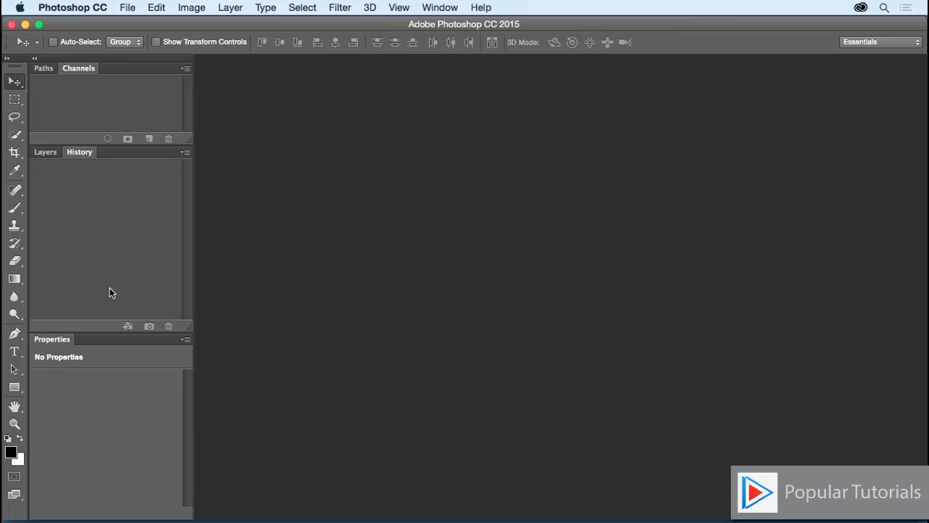
Step: Save the current panel layout as a new workspace named jkost, without capturing keyboard shortcuts or menus
click(893, 45)
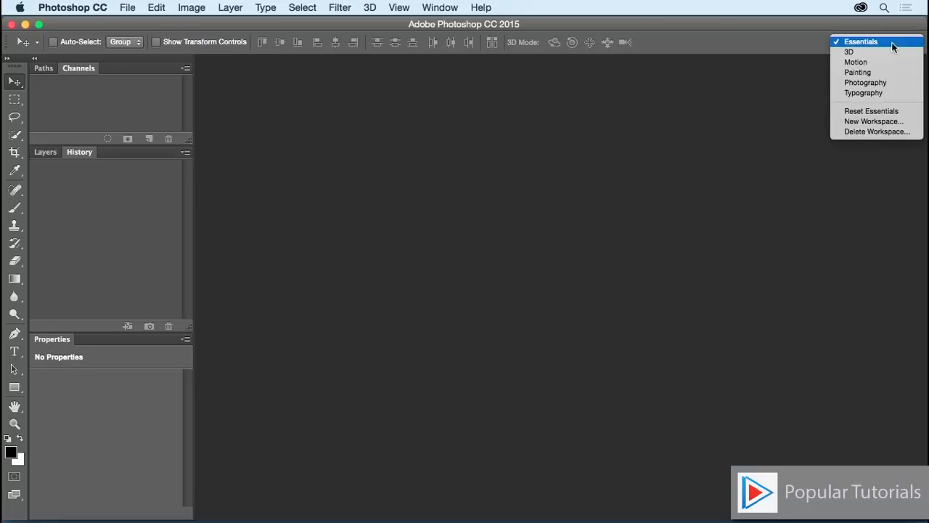
click(892, 127)
text(jkost)
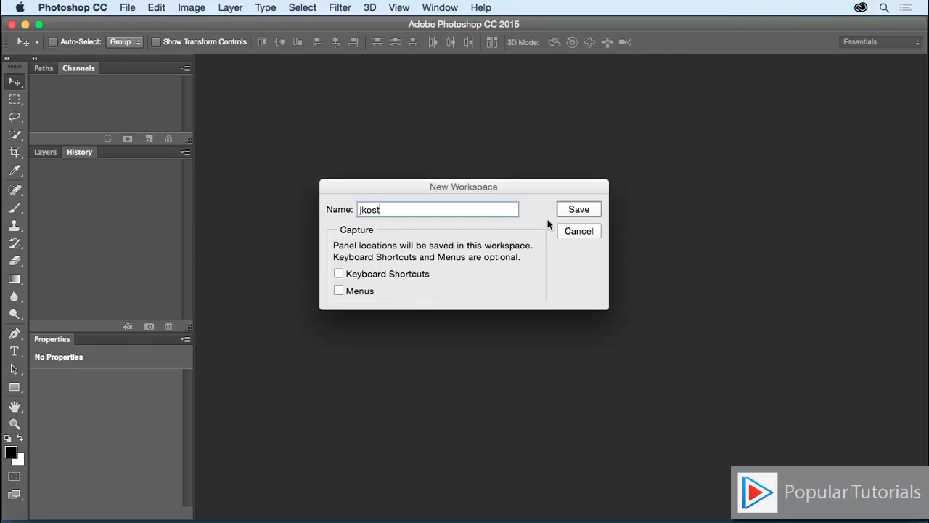
click(576, 211)
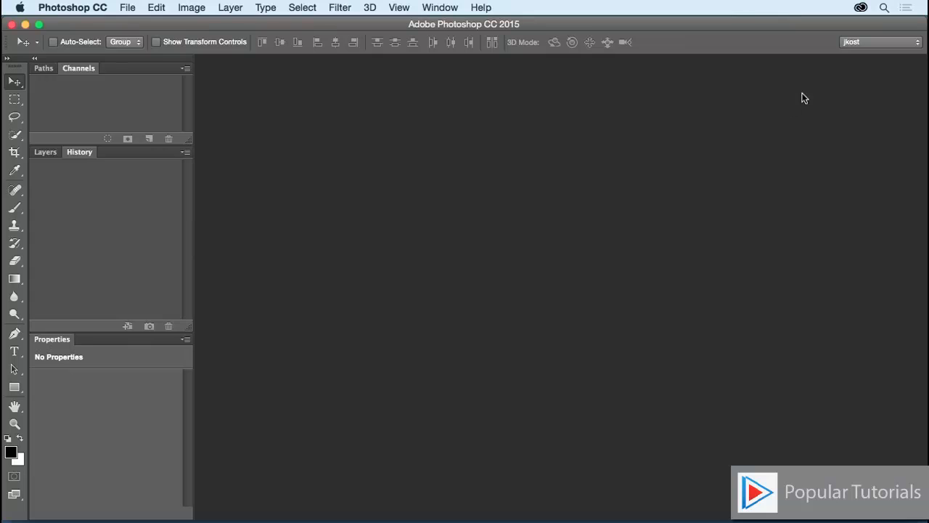
click(899, 45)
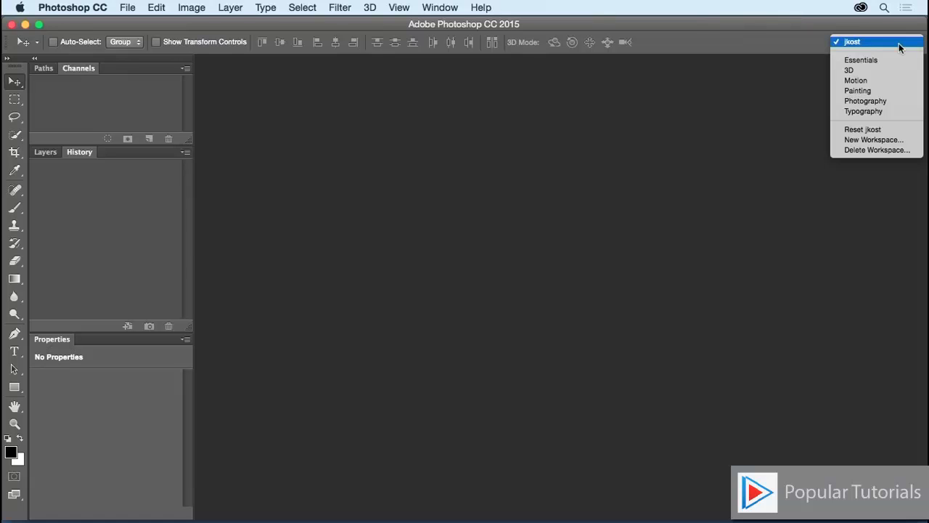
click(900, 45)
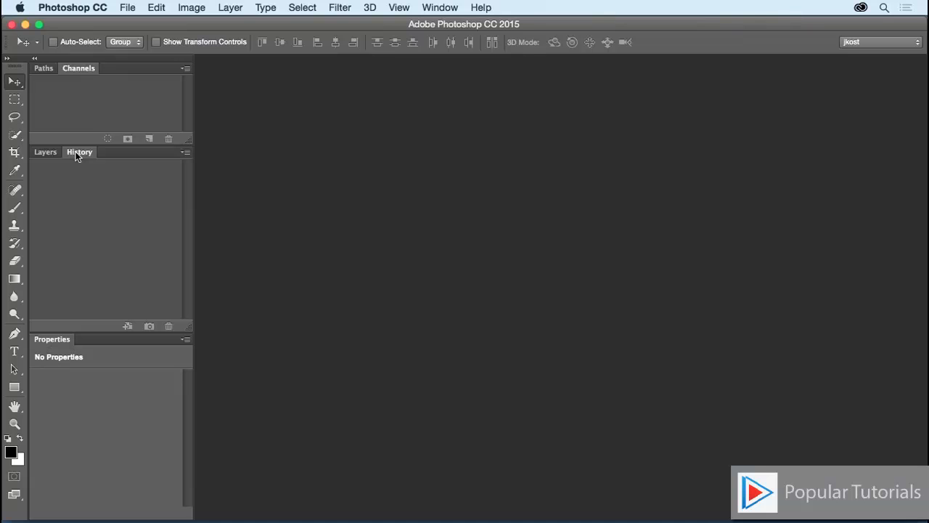
Step: Undock the History and Layers panels as floating panels, and reset the jkost workspace to its saved layout
drag(76, 155, 337, 175)
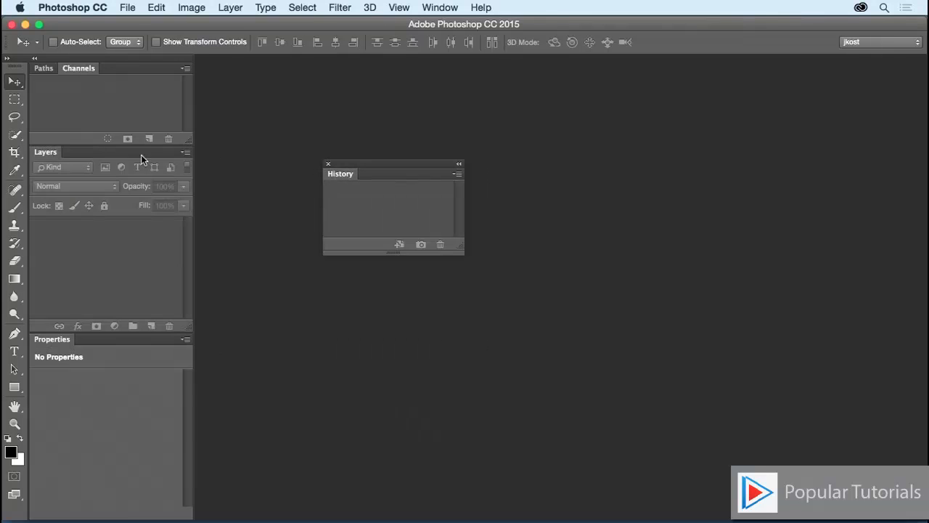
drag(52, 156, 404, 313)
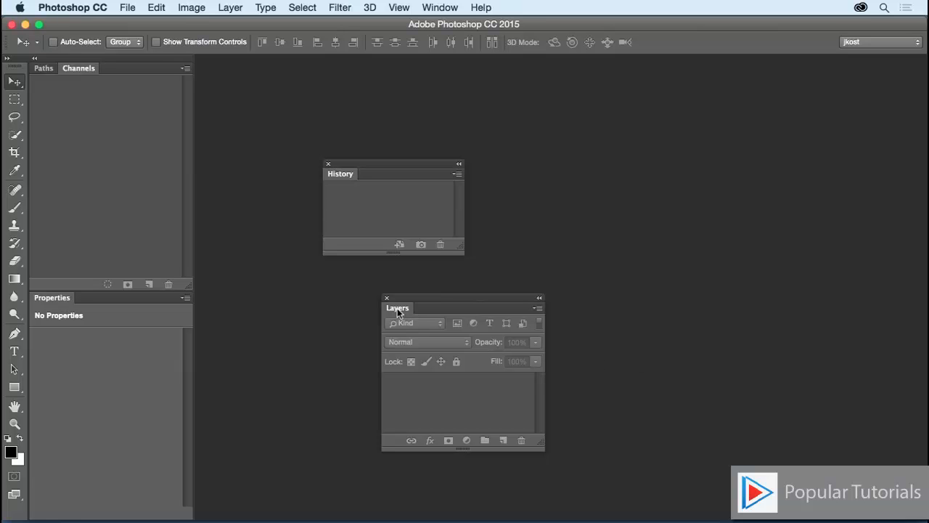
mouse_move(398, 312)
mouse_down()
mouse_move(410, 307)
mouse_move(421, 321)
mouse_move(425, 304)
mouse_move(700, 221)
mouse_move(859, 225)
mouse_move(395, 296)
mouse_up()
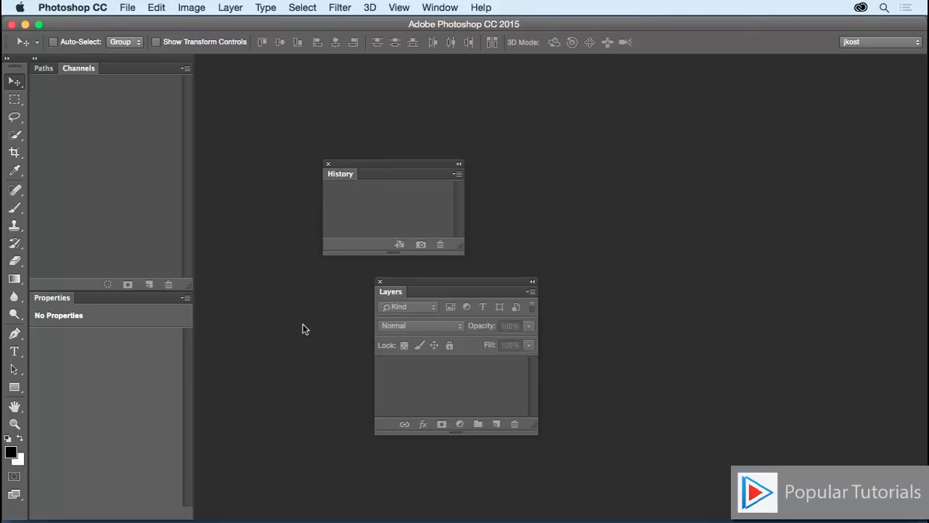
click(886, 43)
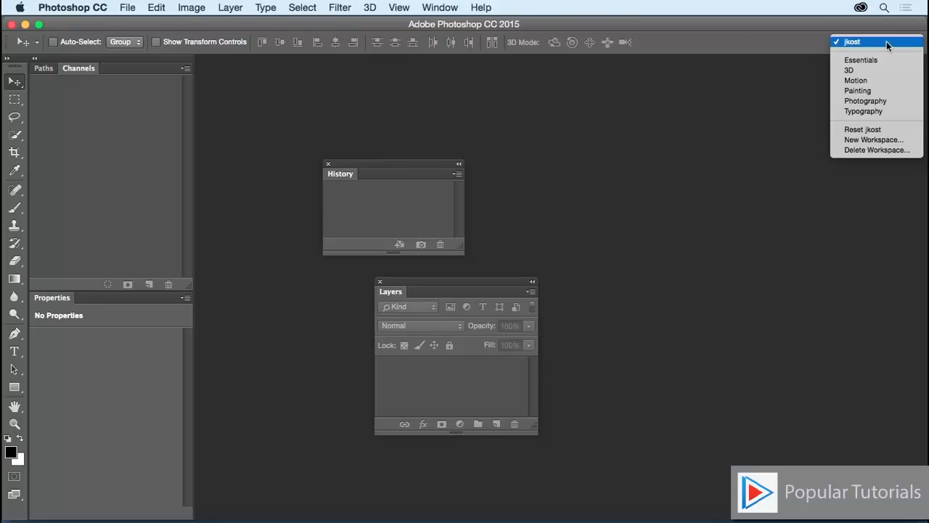
click(896, 130)
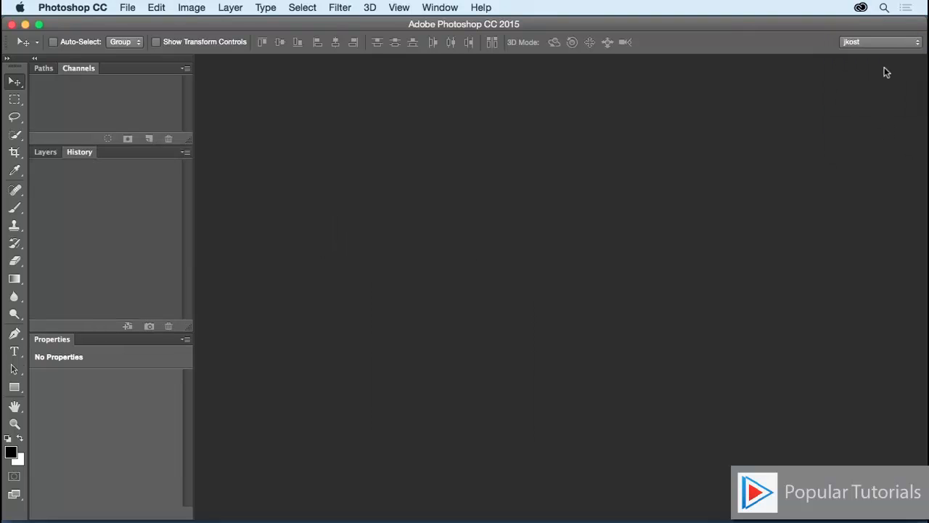
Step: Check which workspaces are available for deletion, and cancel without deleting any
click(891, 44)
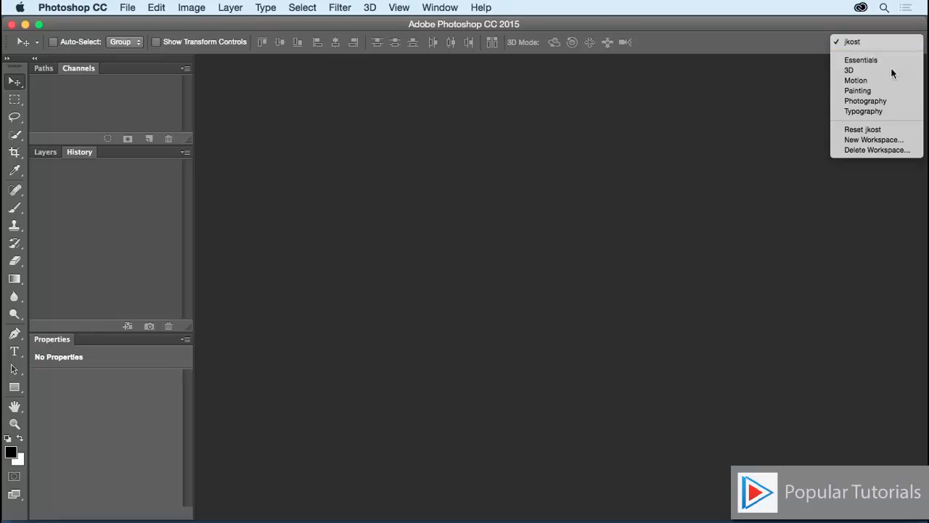
click(894, 150)
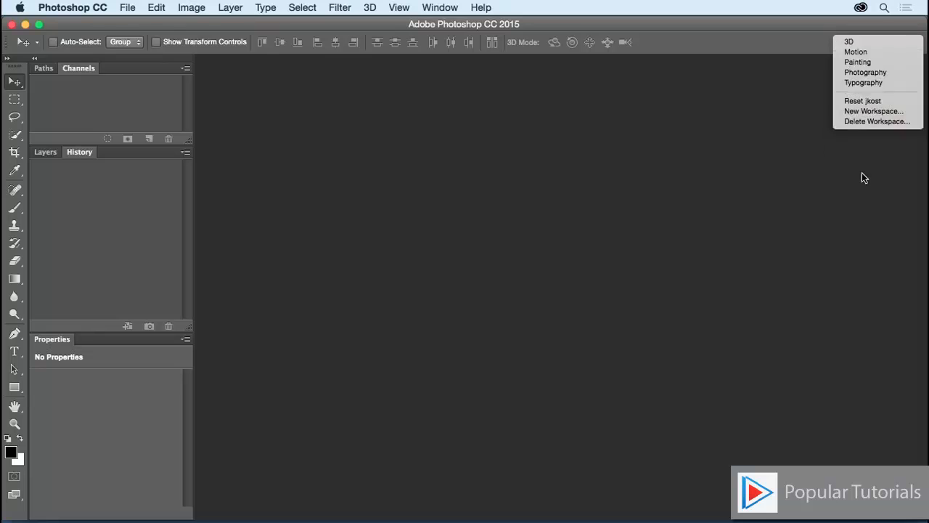
click(507, 211)
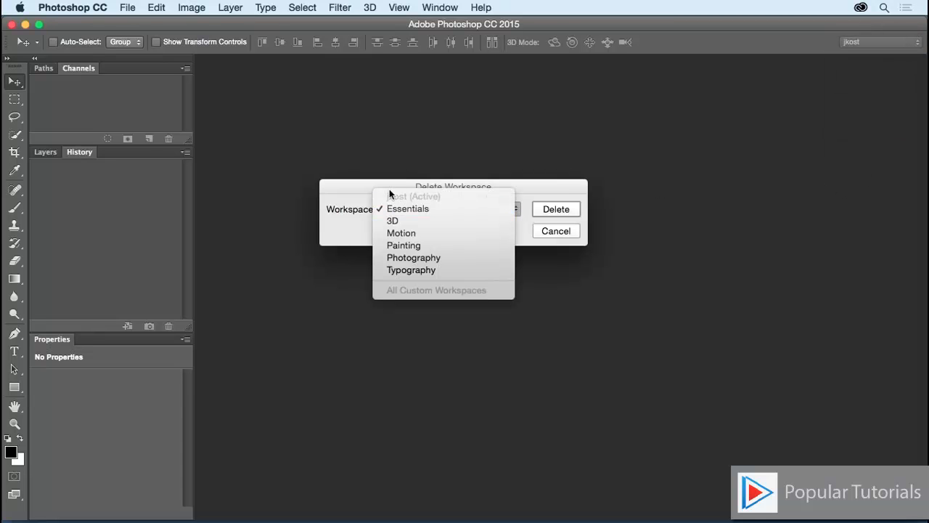
click(523, 192)
click(563, 229)
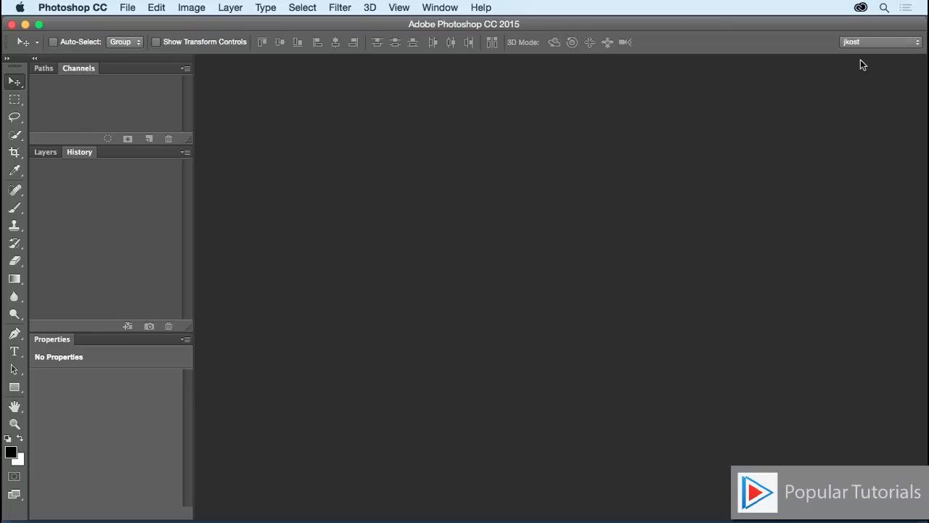
Step: Switch to the Essentials workspace and delete the jkost workspace
click(876, 43)
click(881, 69)
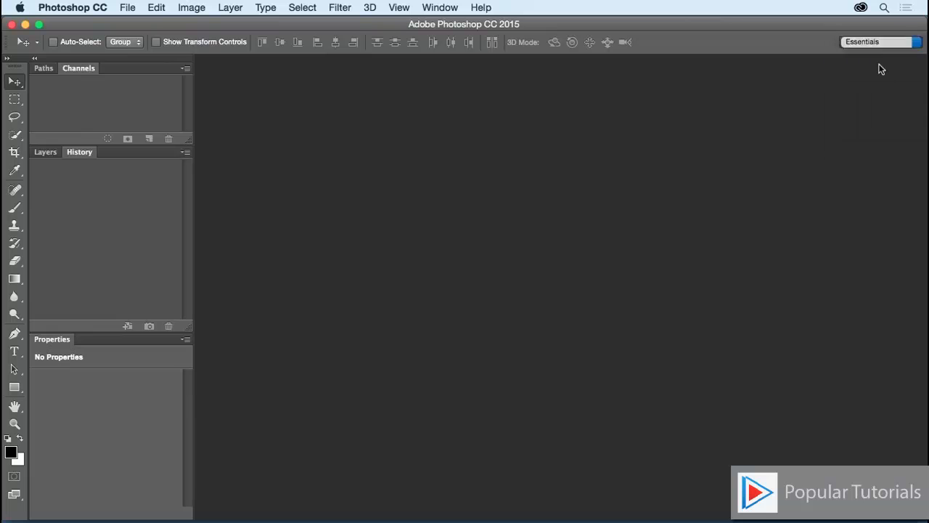
click(878, 42)
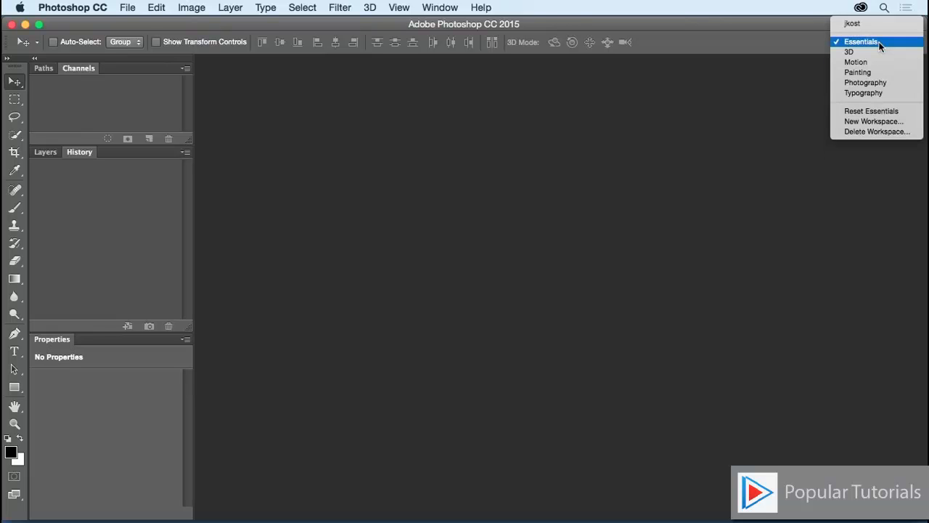
click(880, 132)
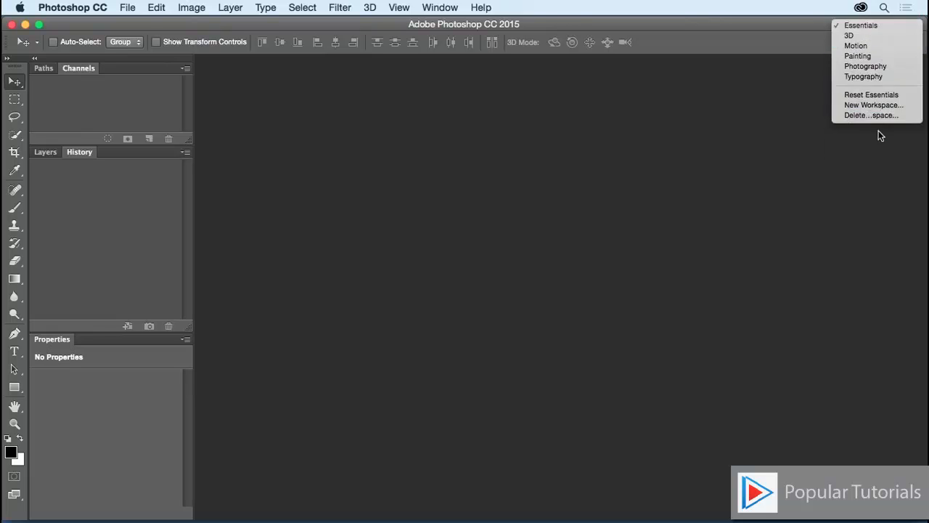
click(557, 211)
click(567, 200)
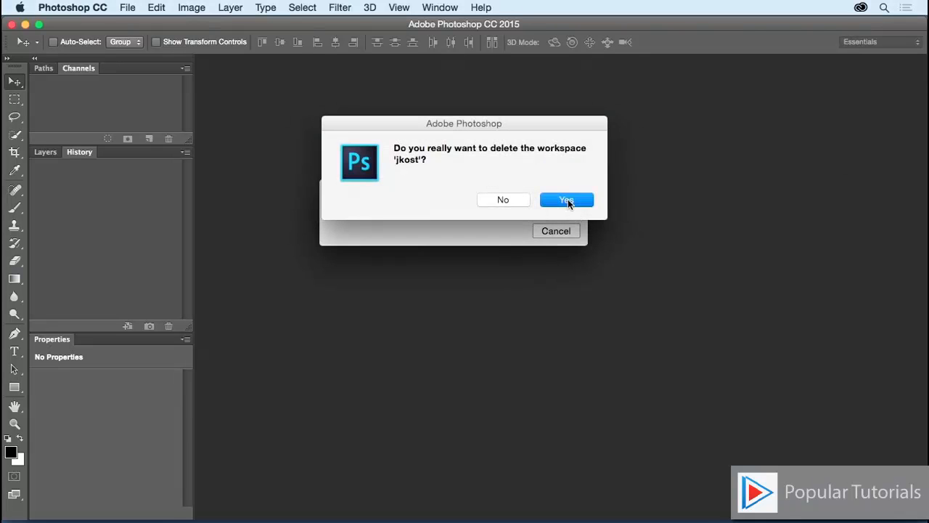
Step: Reset the Essentials workspace, and expand the collapsed History panel while switching to the Rectangular Marquee tool and back to the Move tool
click(896, 46)
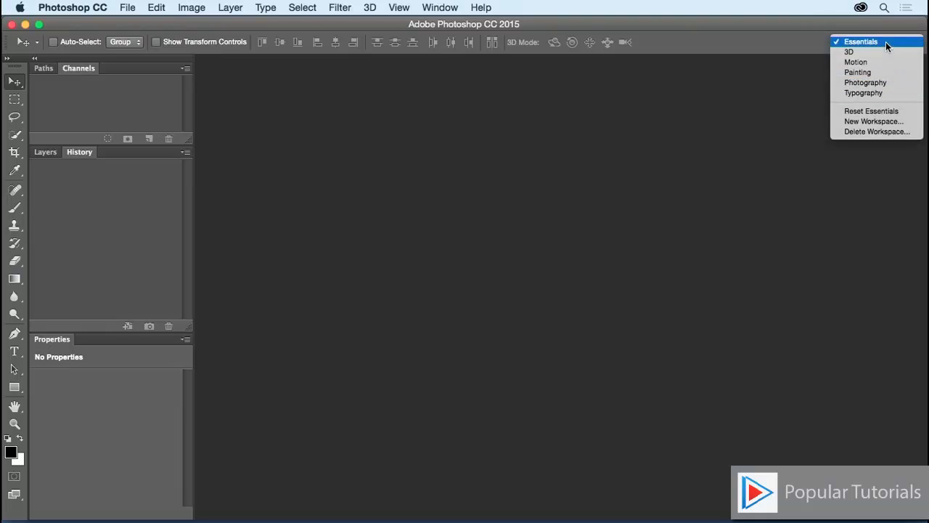
click(905, 114)
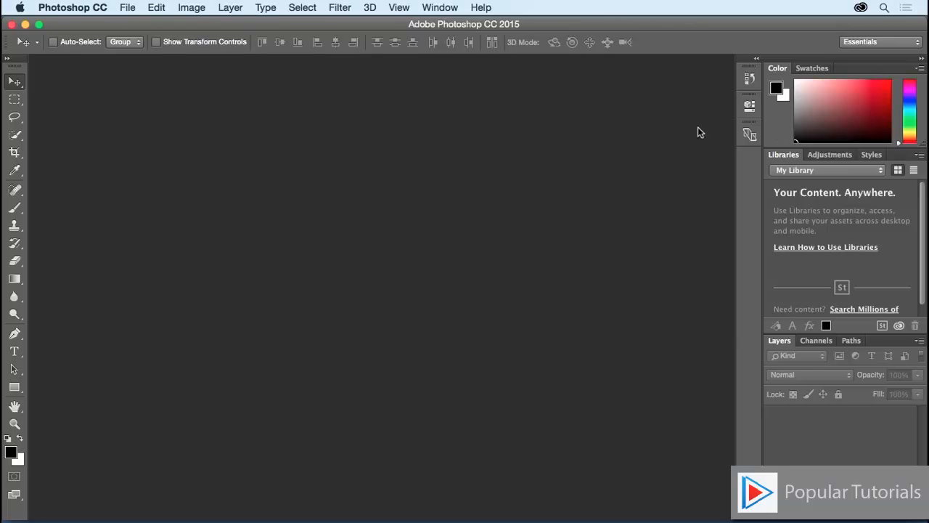
click(750, 78)
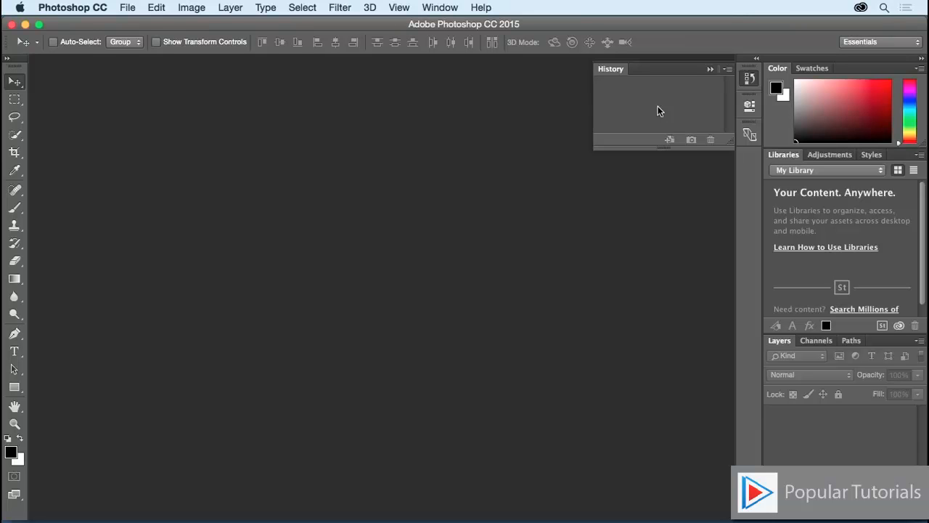
click(12, 102)
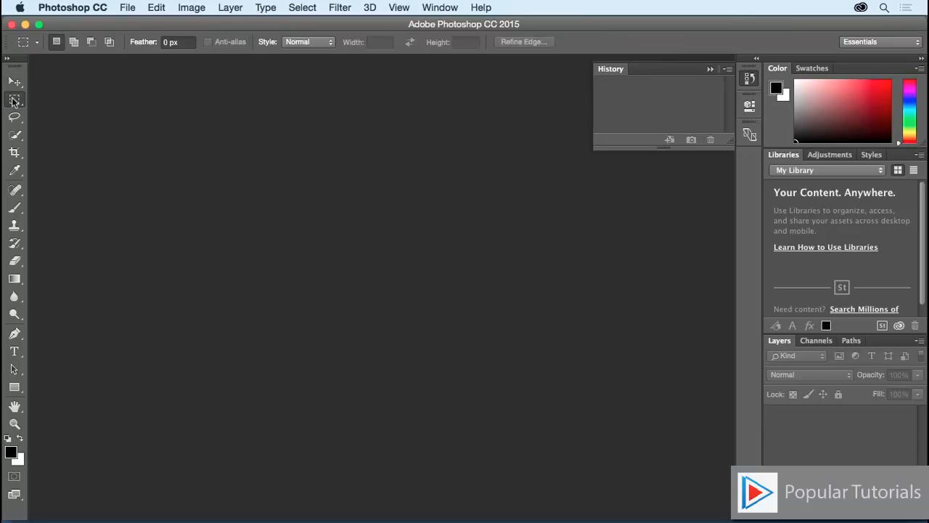
click(14, 83)
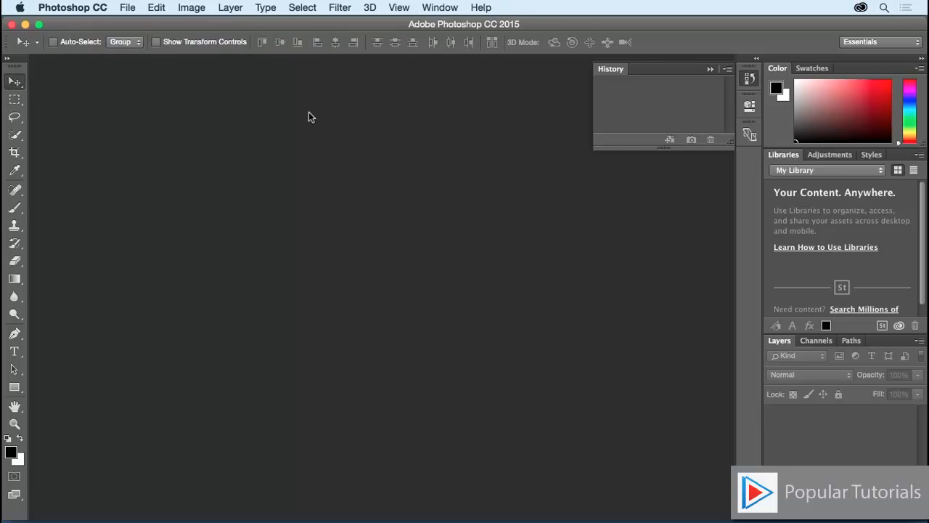
Step: Enable Auto-Collapse Iconic Panels in the Workspace preferences, and test it by expanding the History panel and switching to the Rectangular Marquee tool
click(73, 9)
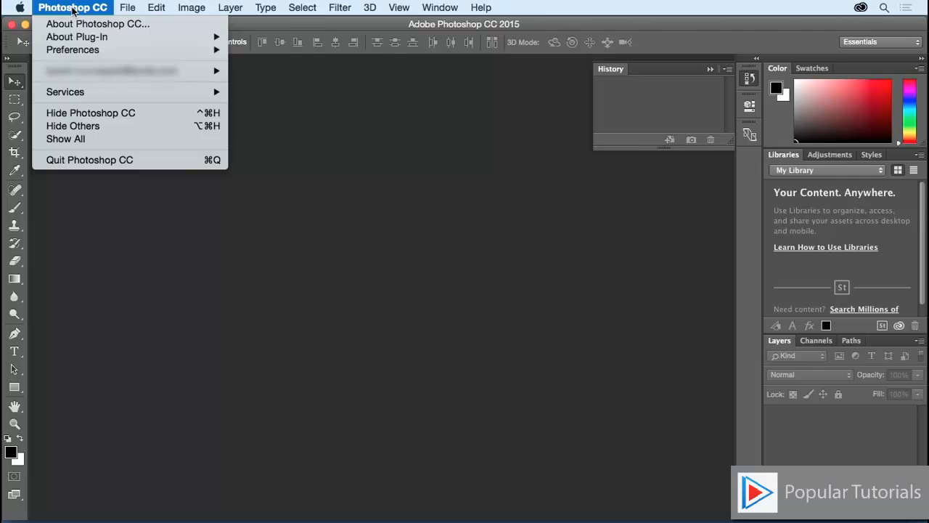
mouse_move(73, 51)
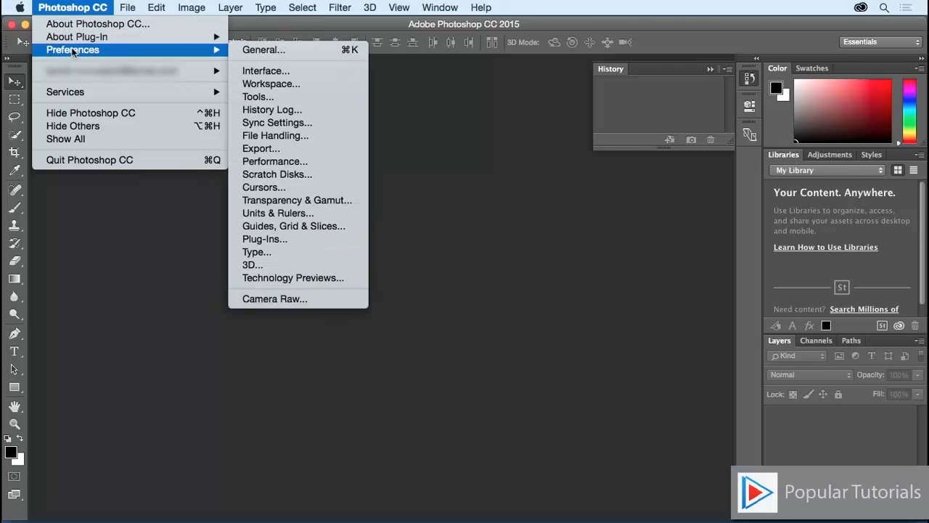
click(282, 83)
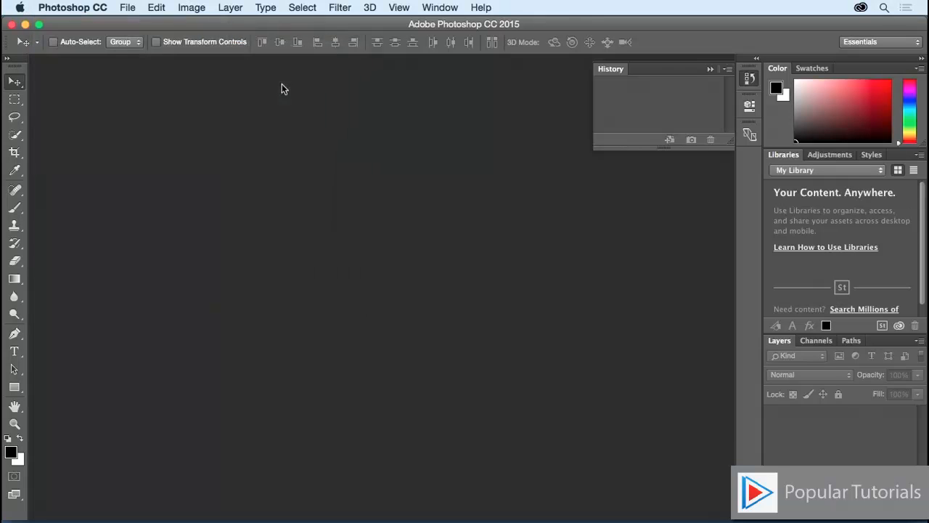
click(228, 91)
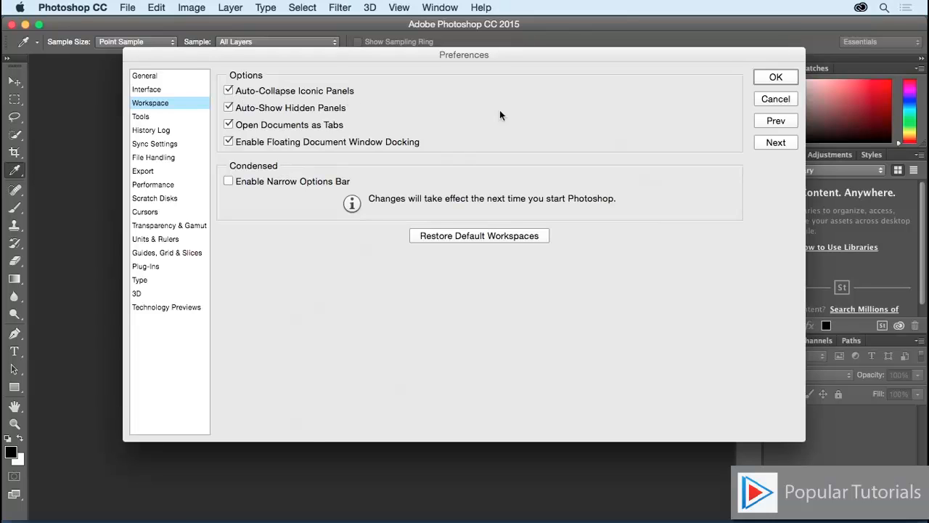
click(772, 78)
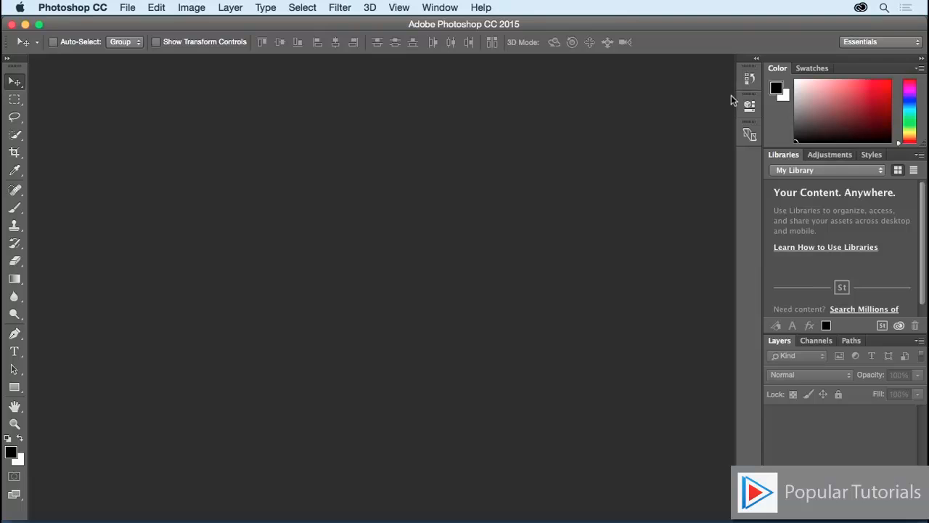
click(748, 78)
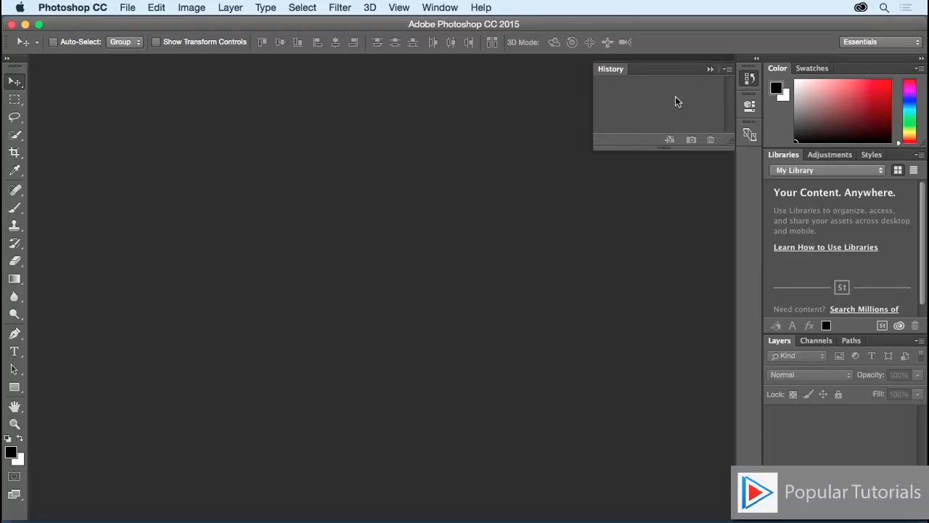
click(15, 102)
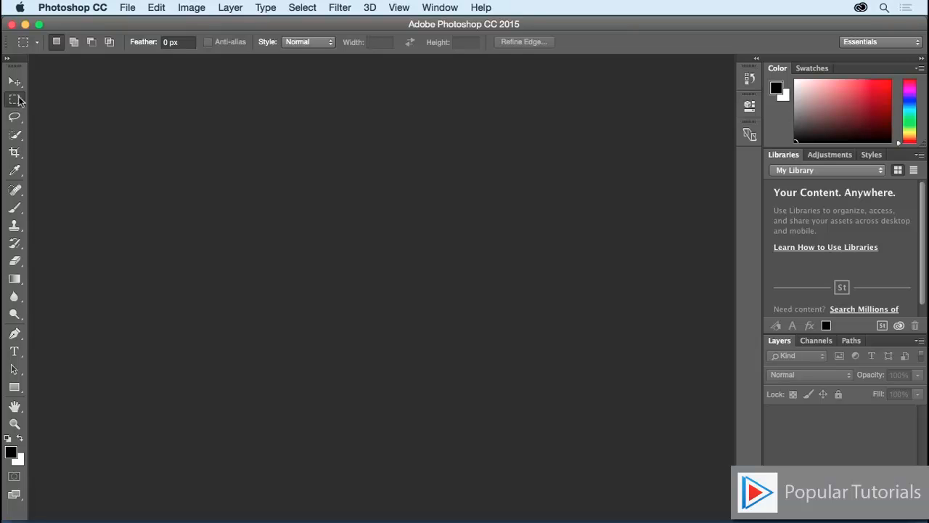
Step: Turn off Auto-Collapse Iconic Panels in the Workspace preferences
click(74, 8)
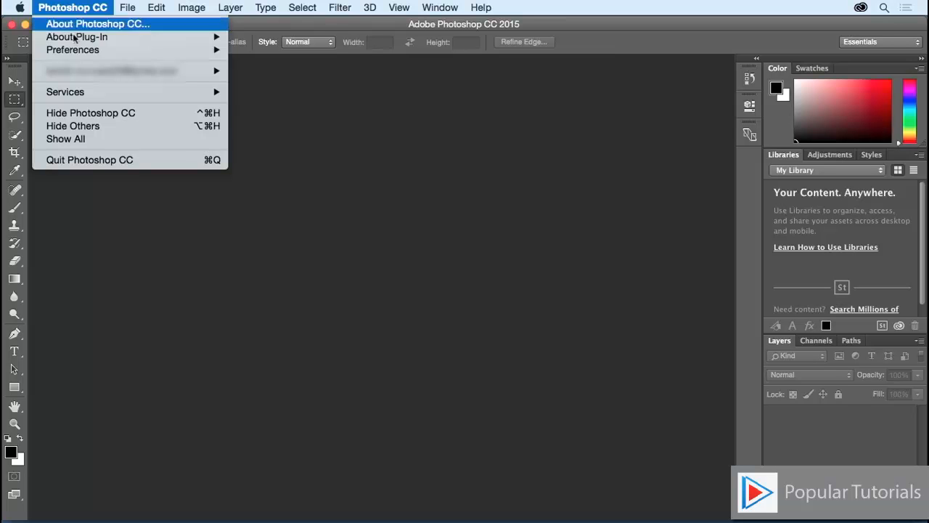
mouse_move(75, 49)
click(261, 84)
click(228, 90)
click(771, 78)
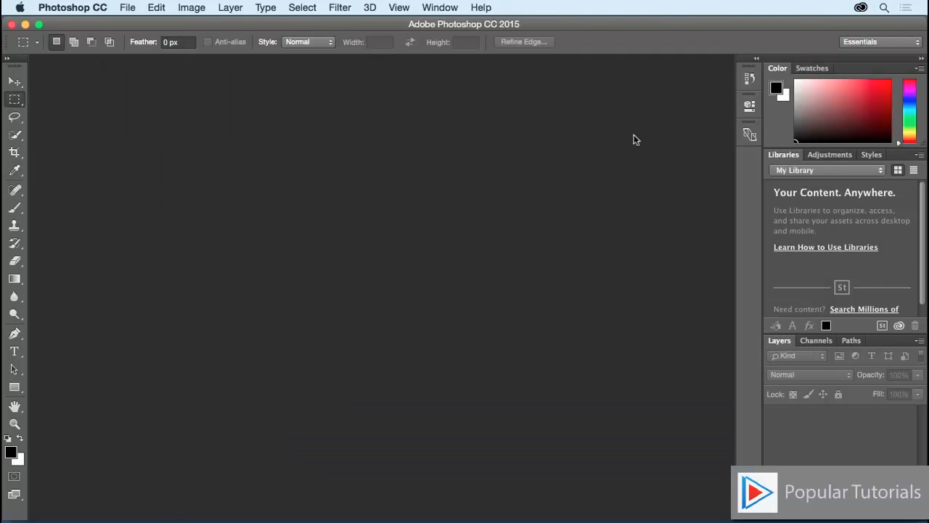